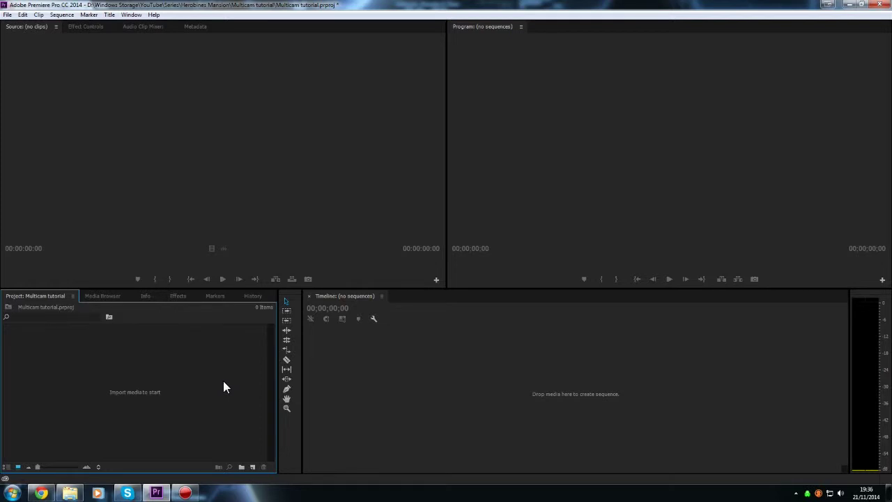
Step: Drag Alex Cam.mp4 and Max Cam.mp4 from Raw Footage into the Project panel, then minimise Explorer
left_click(79, 497)
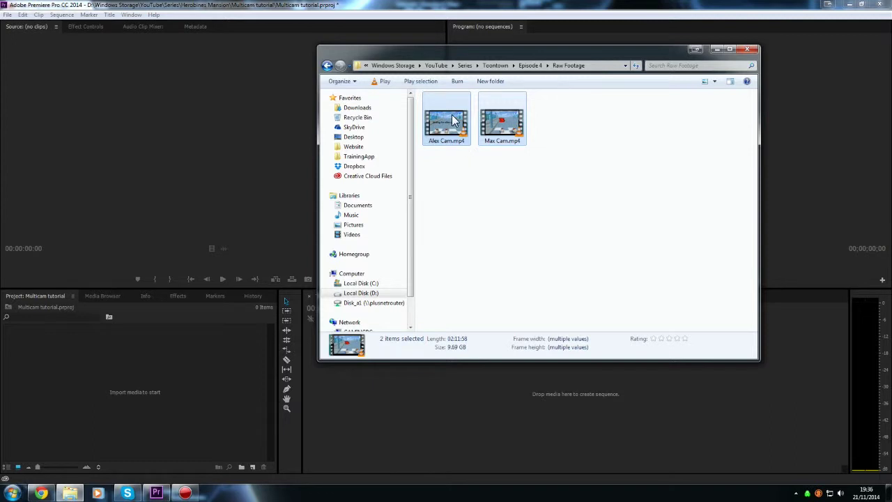
left_click(460, 171)
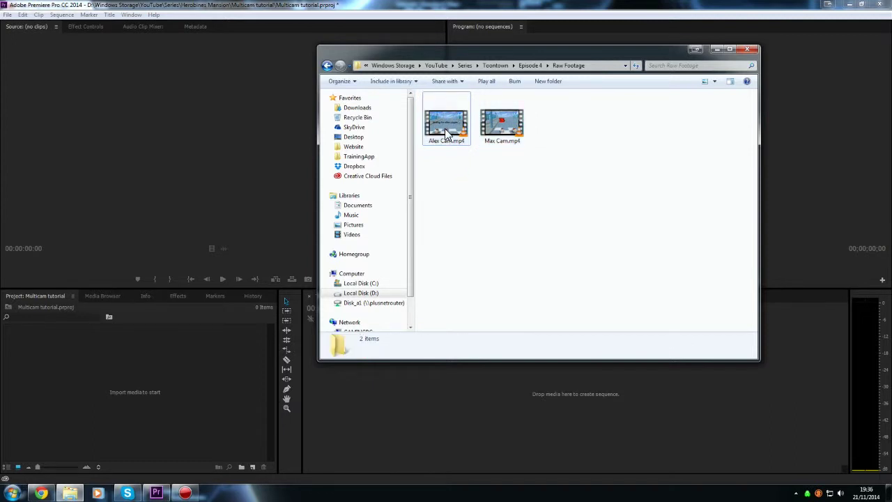
left_click(446, 139)
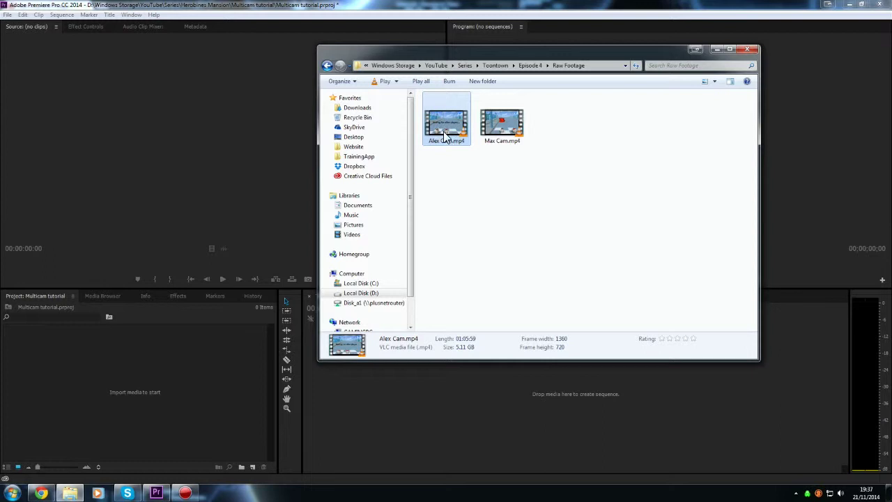
left_click(505, 134)
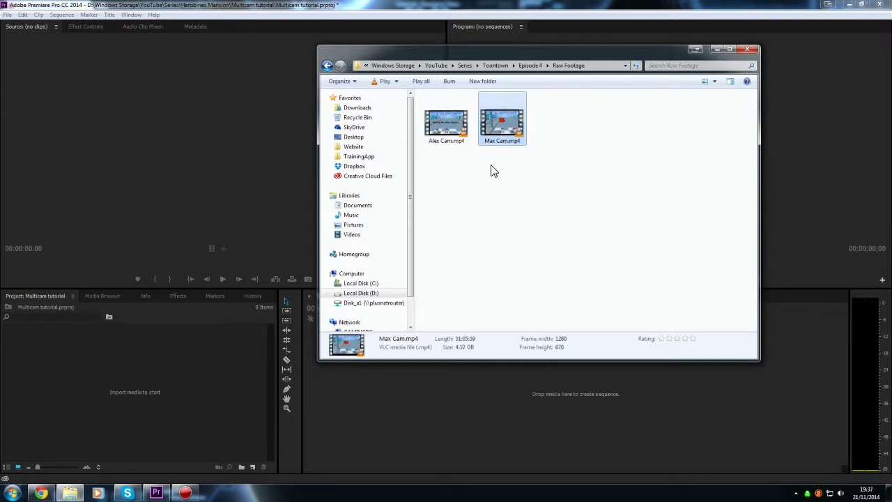
left_click(442, 160)
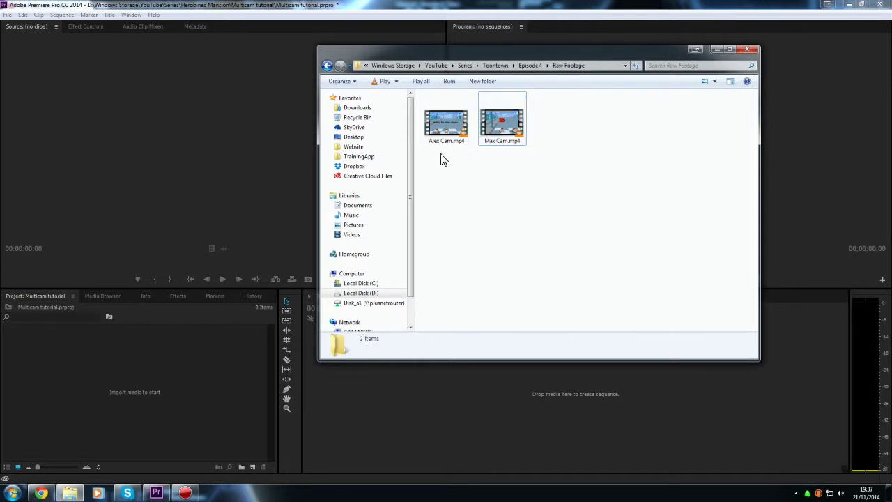
key("ctrl+a")
left_click_drag(446, 125, 170, 375)
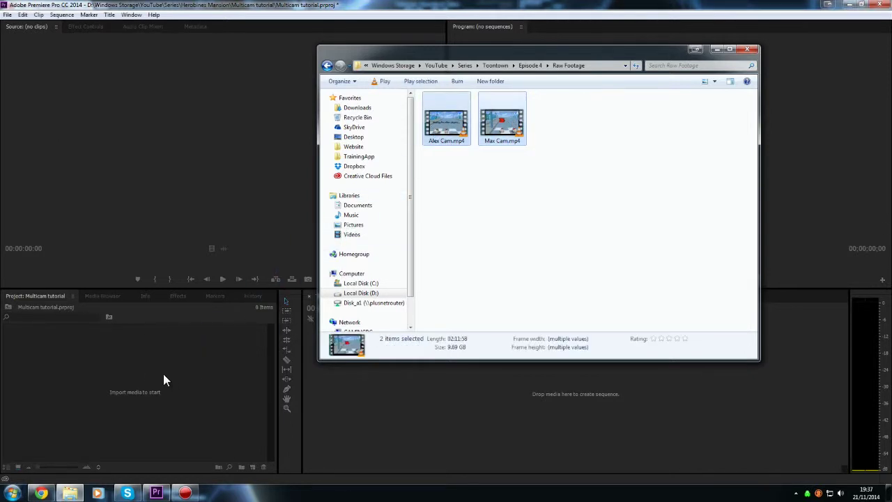
left_click(715, 49)
Step: Deselect the two imported clips and select Alex Cam.mp4 in the Project panel
left_click(216, 389)
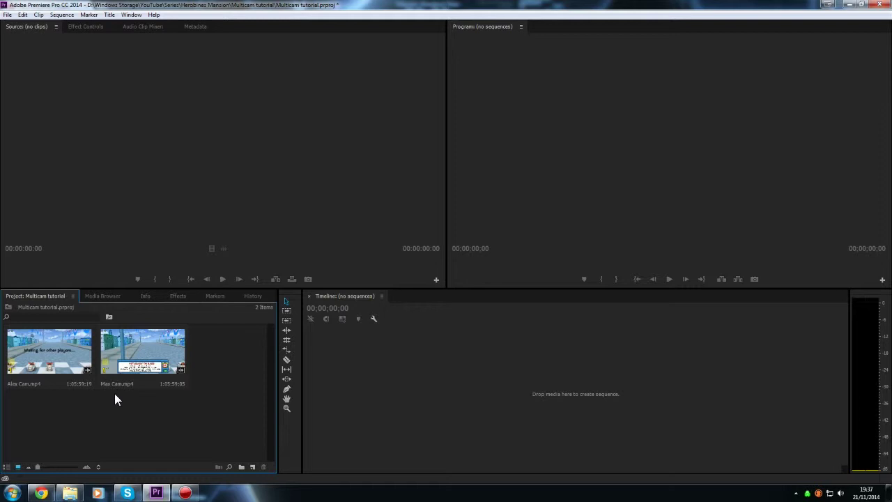
left_click(58, 351)
Step: Load Alex Cam.mp4 in the Source Monitor and add a marker at 00:00:01:00
double_click(59, 350)
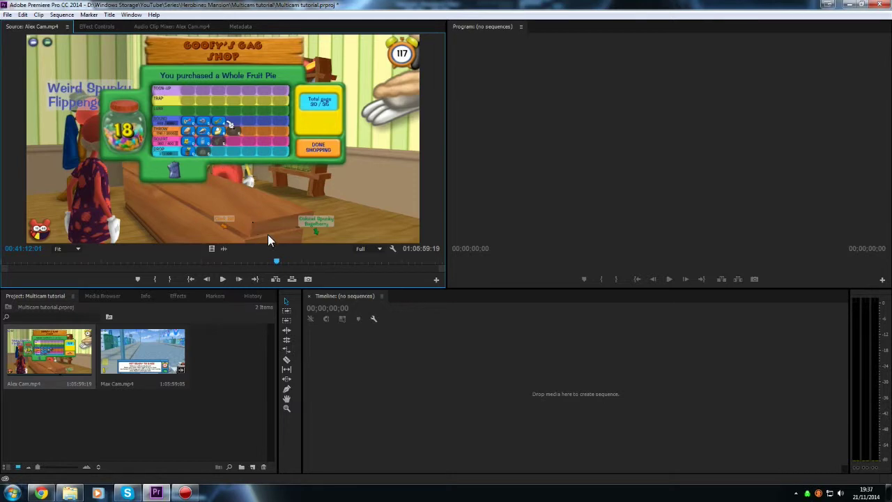
left_click_drag(275, 262, 1, 265)
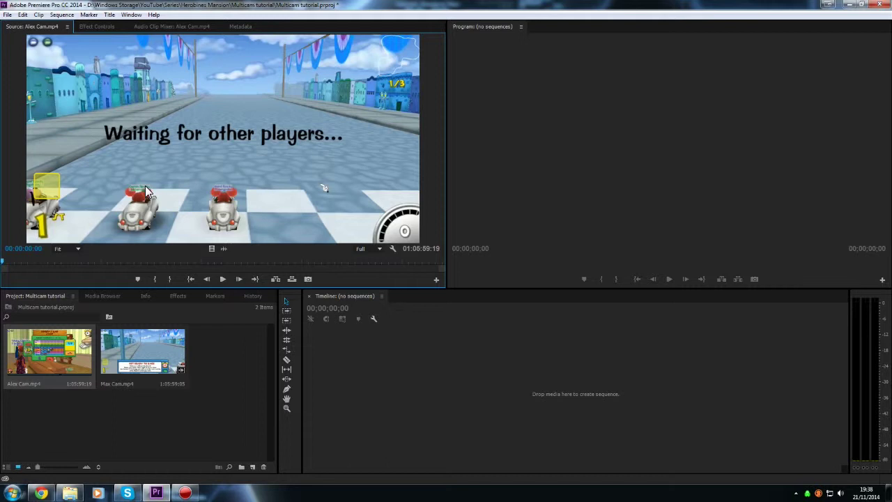
key("space")
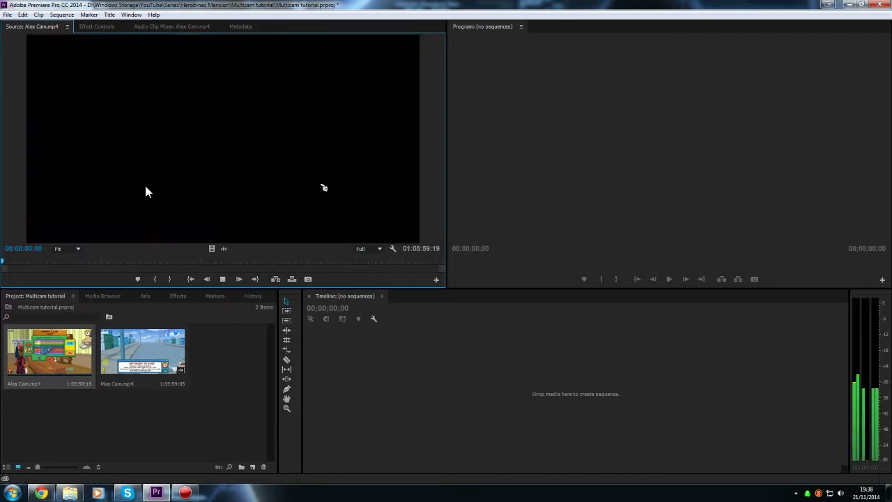
key("space")
key("space")
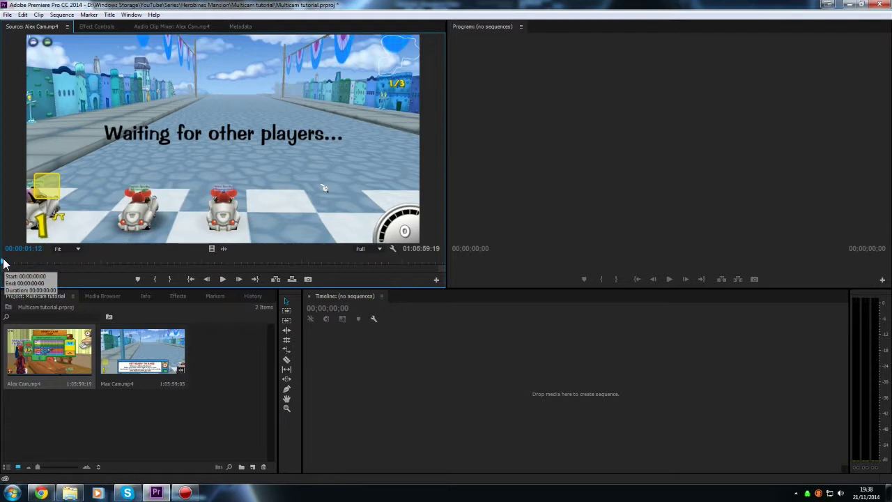
left_click(4, 261)
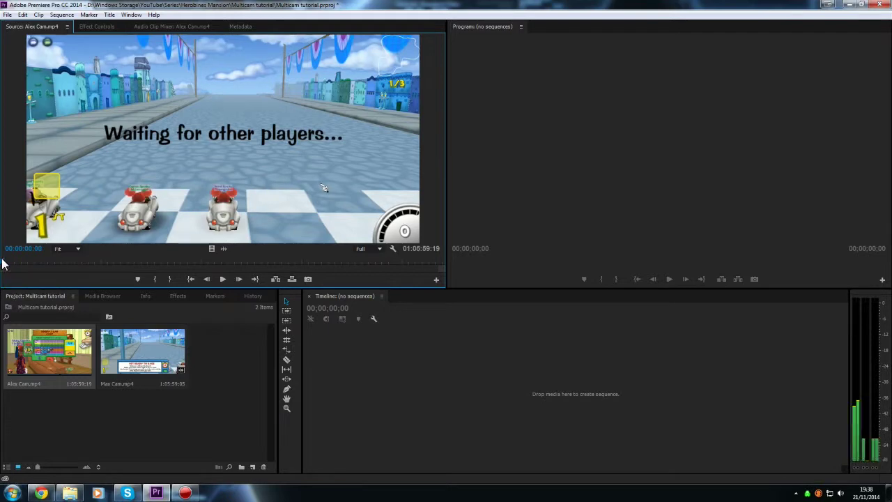
key("space")
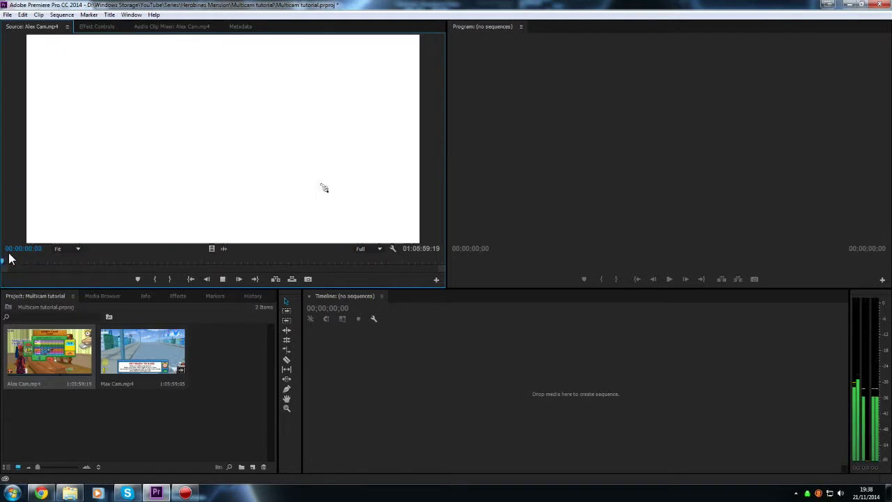
key("space")
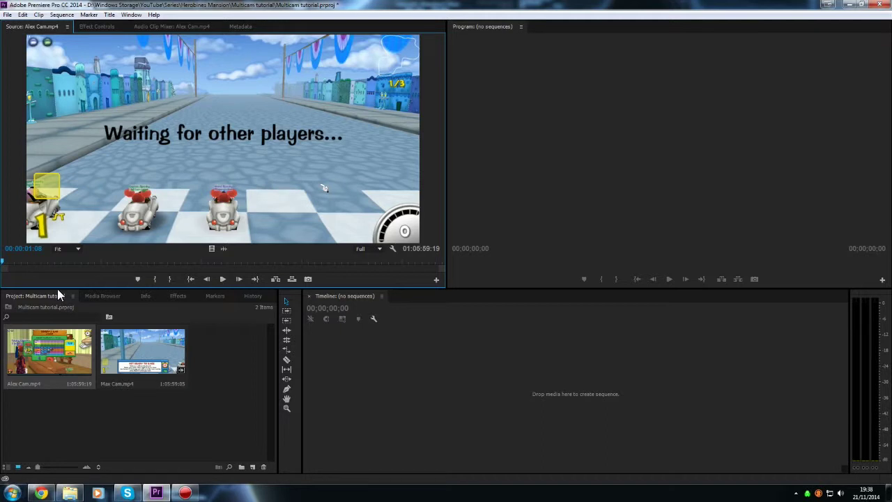
key("space")
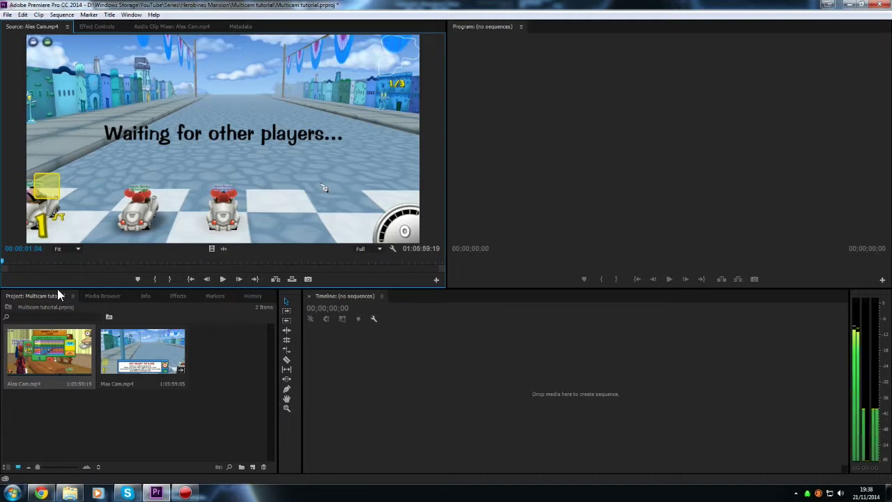
key("Left")
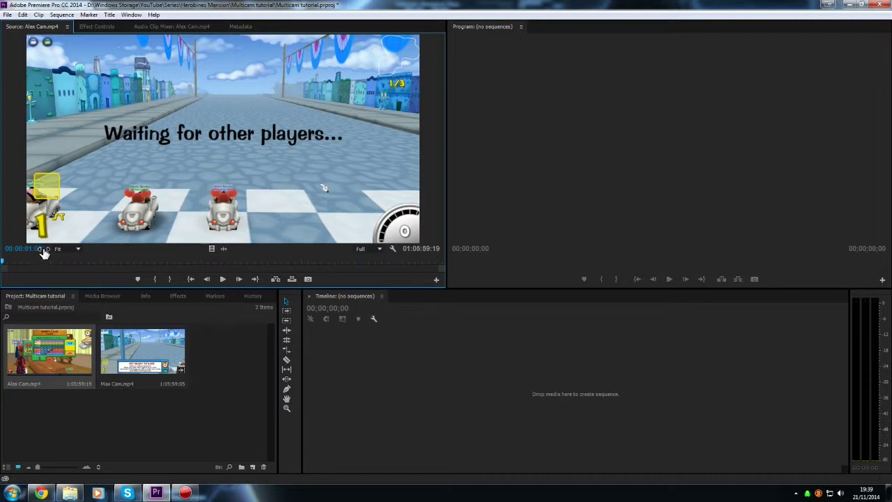
left_click(137, 280)
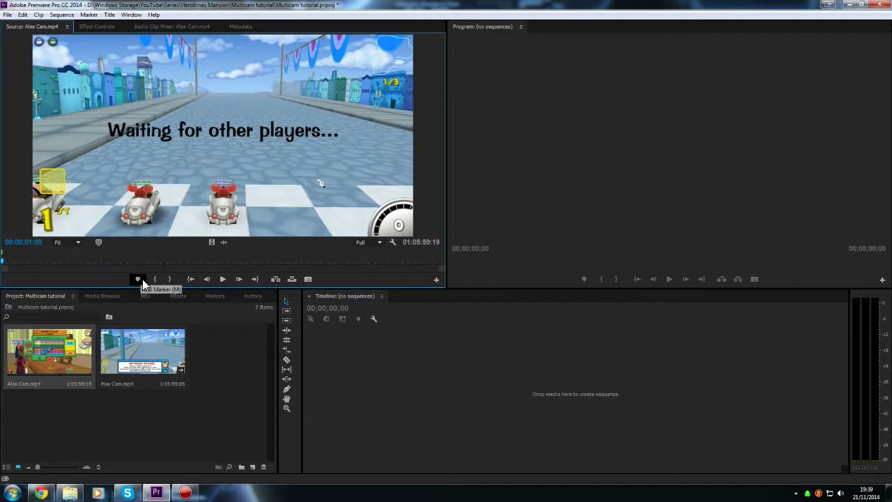
Step: Load Max Cam.mp4 and add a marker at 00:00:01:22, where the countdown shows 3
double_click(150, 344)
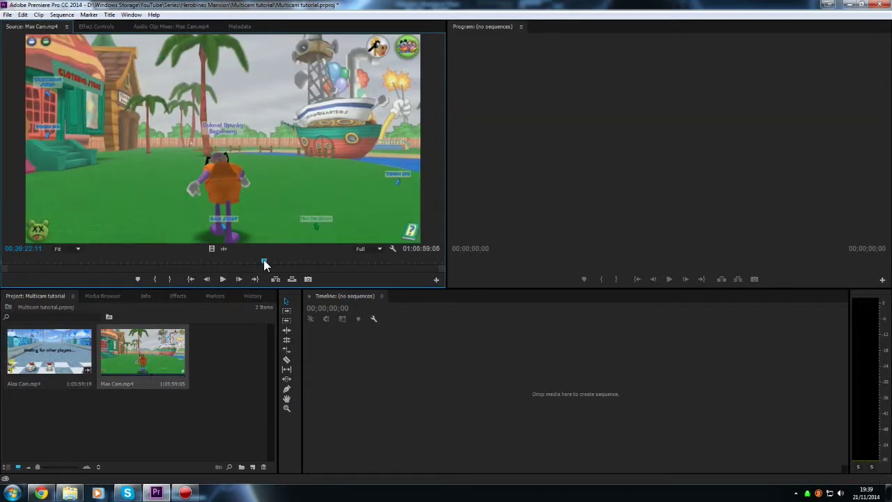
left_click_drag(264, 263, 3, 263)
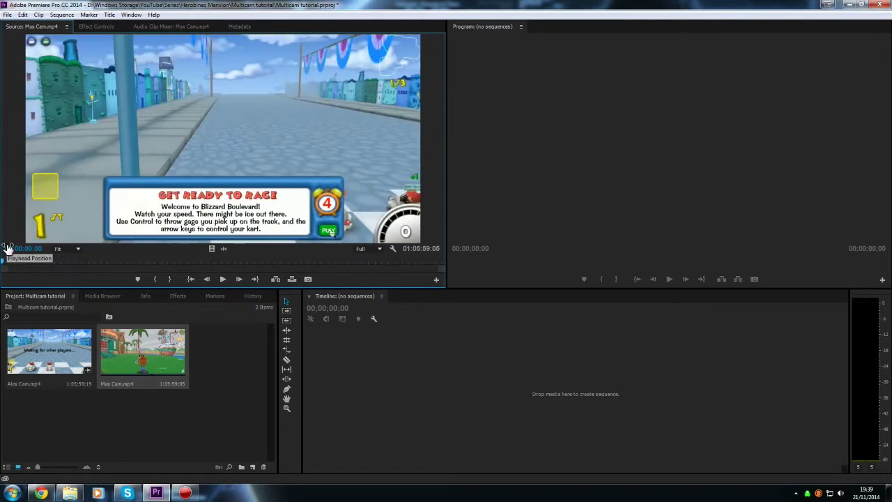
key("space")
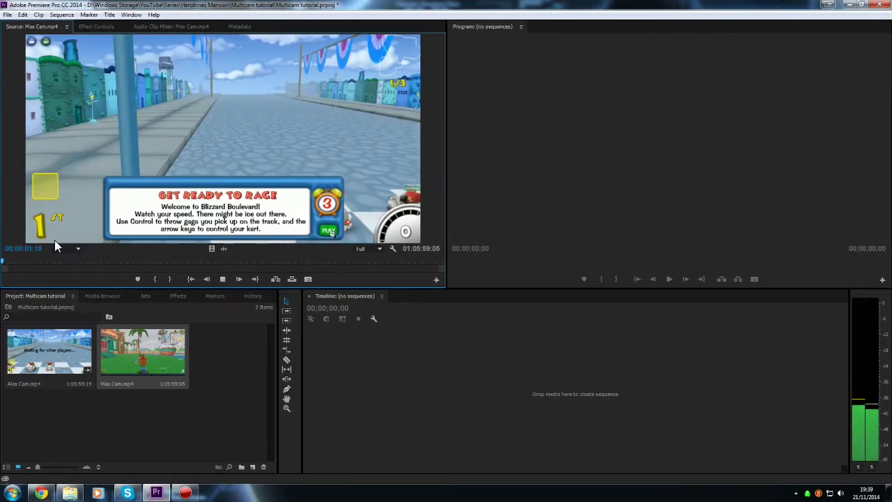
key("space")
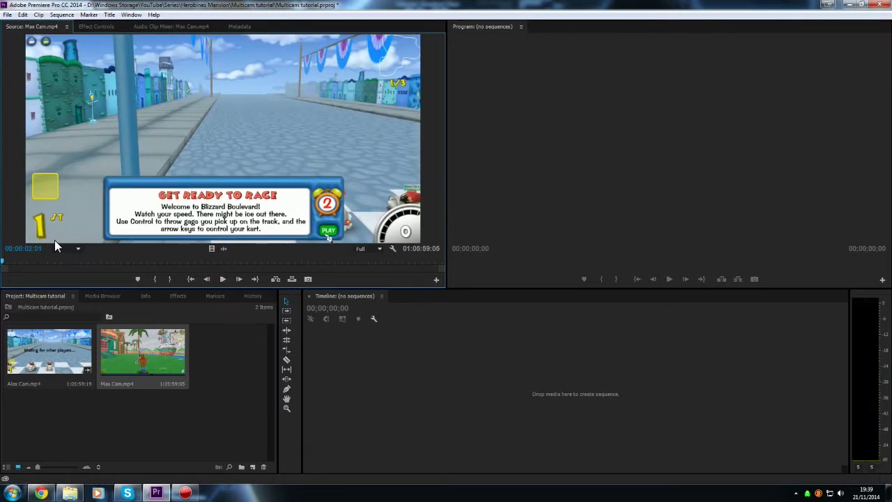
key("Left")
key("Left")
key("Left")
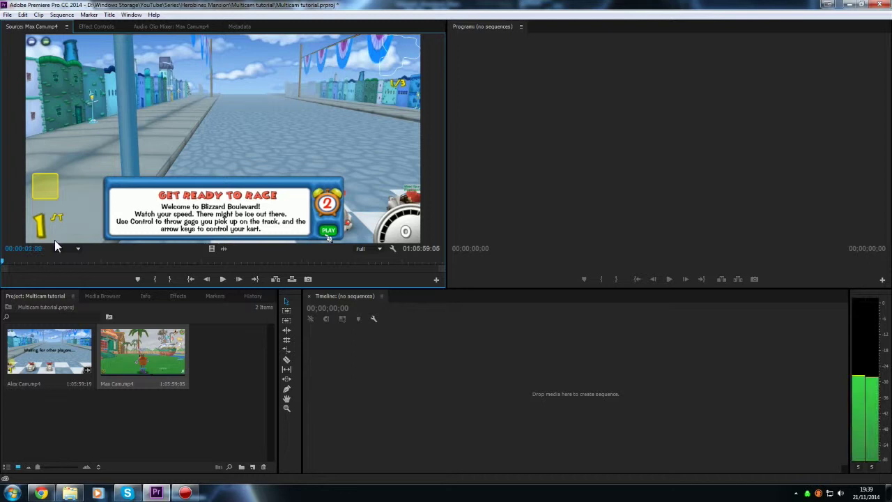
key("Left")
key("Left")
key("Left")
key("Left")
key("Left")
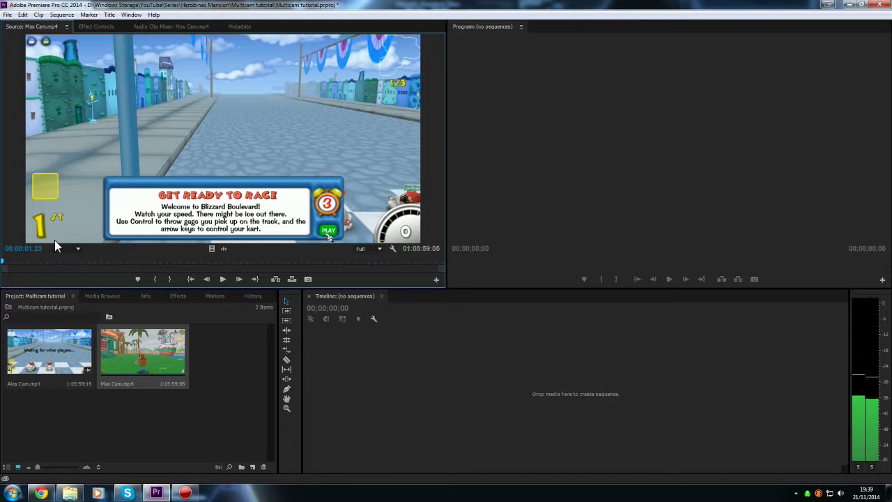
key("Left")
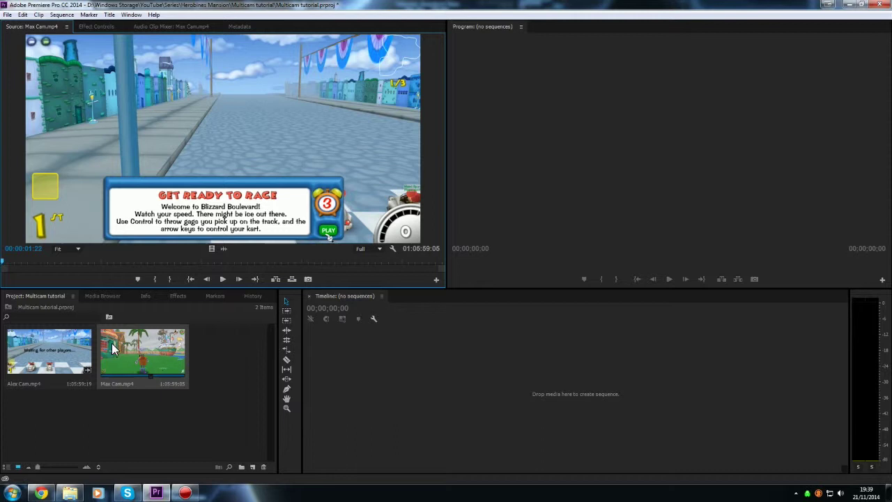
left_click(136, 279)
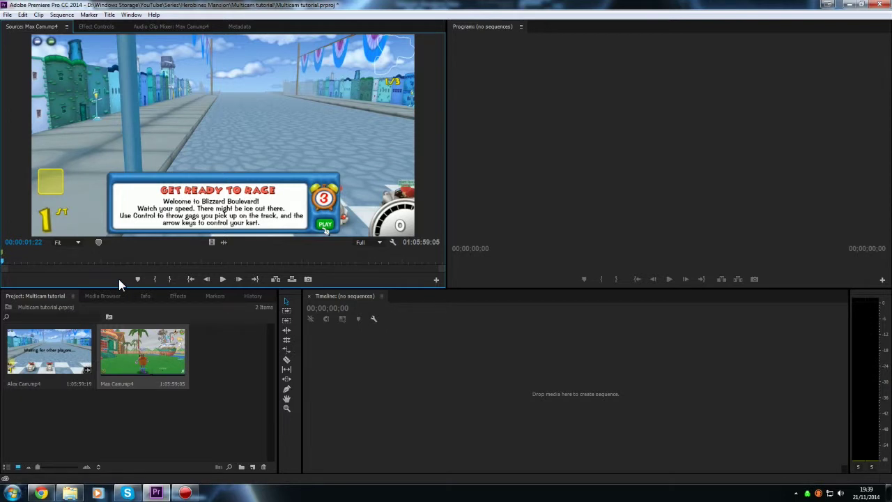
left_click(55, 410)
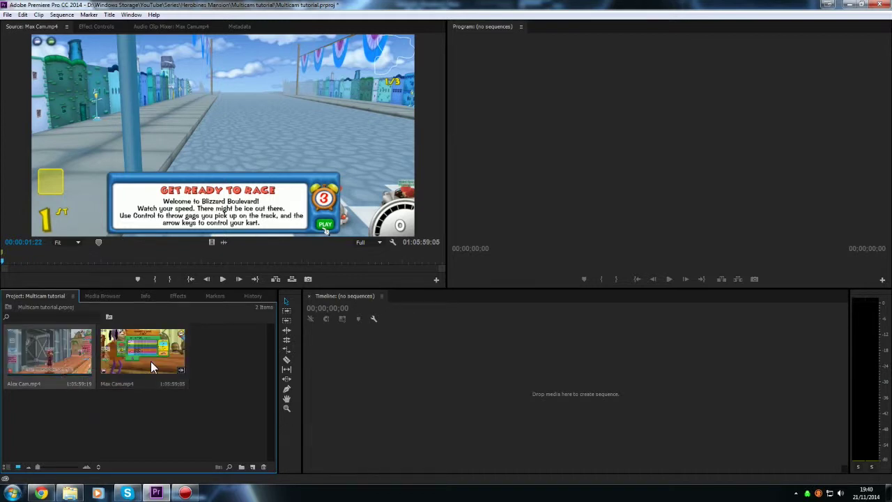
Step: Select both camera clips with Ctrl+A and right-click Max Cam.mp4 for its context menu
key("ctrl+a")
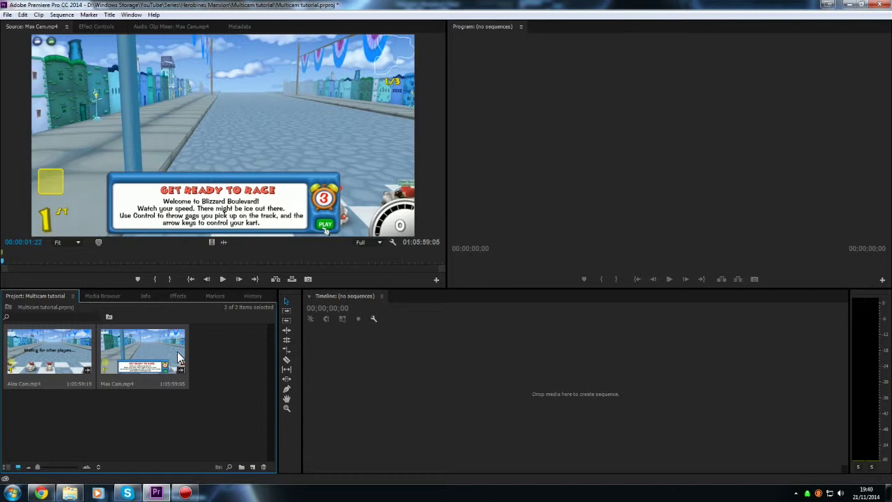
right_click(126, 358)
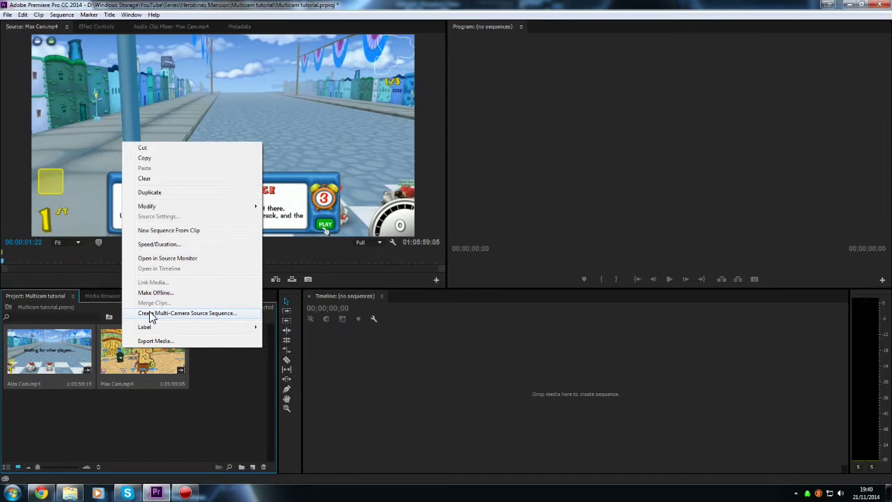
Step: Start a multi-camera source sequence named 'Multicam Cam 1-2', synced by Clip Marker (Unnamed Marker 1)
left_click(217, 314)
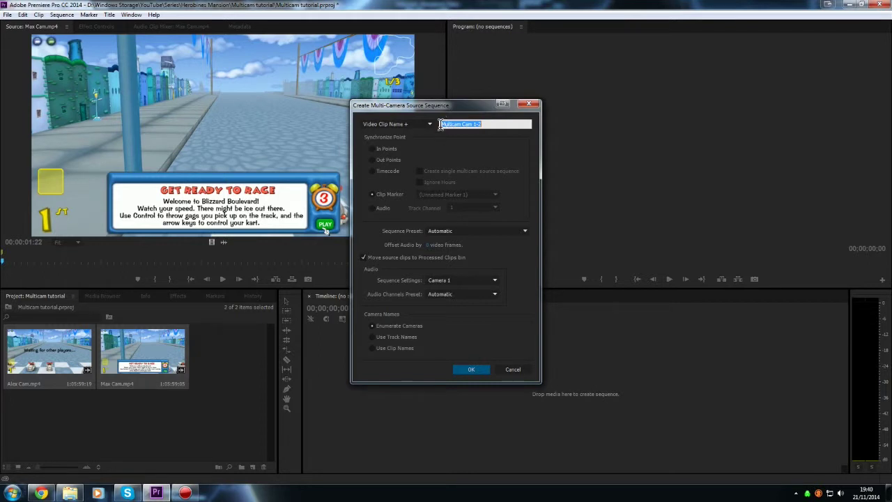
key("End")
double_click(484, 125)
left_click(366, 138)
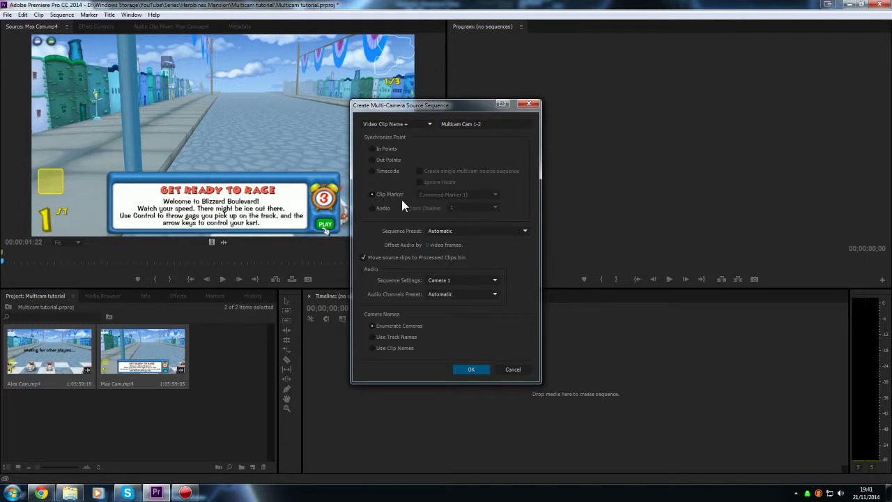
left_click(375, 193)
left_click(464, 193)
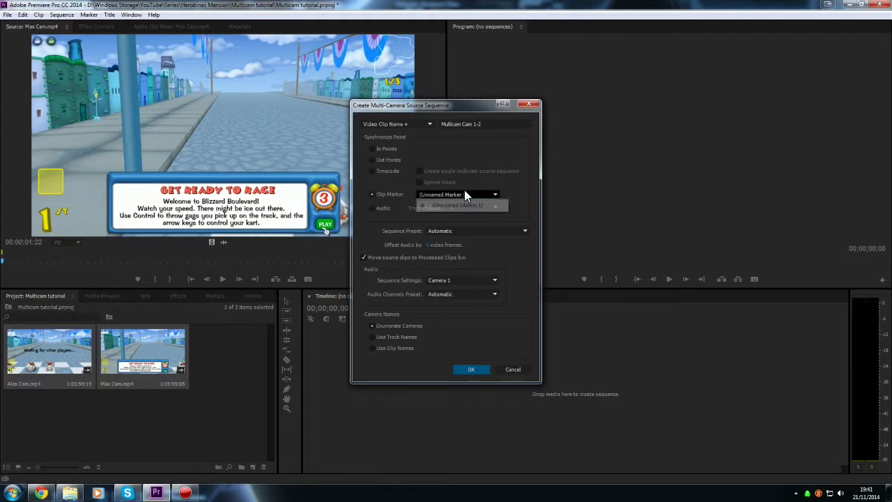
left_click(495, 193)
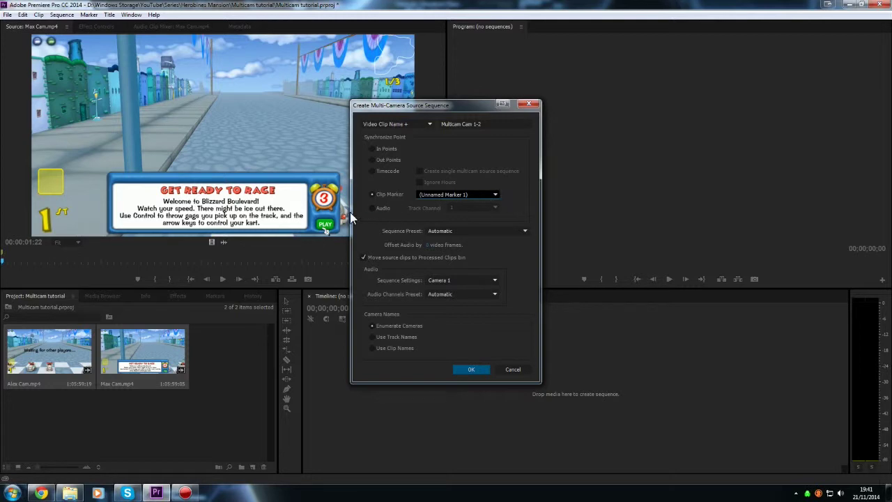
left_click(461, 191)
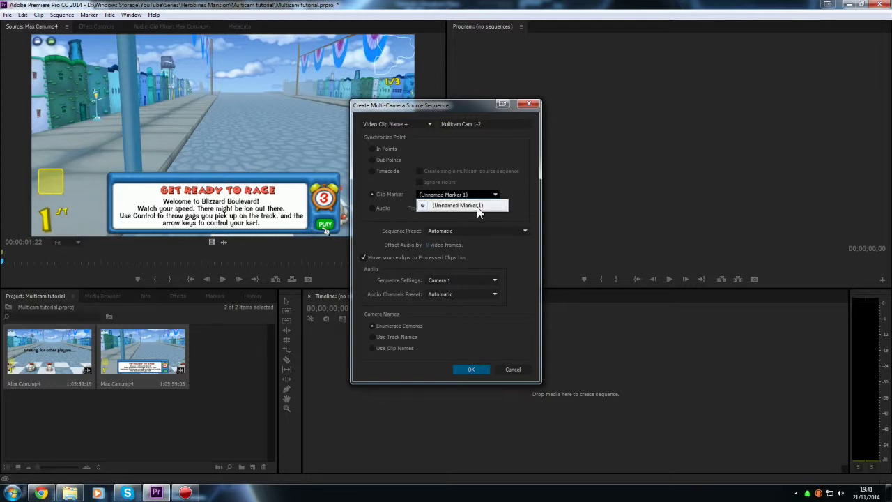
left_click(483, 235)
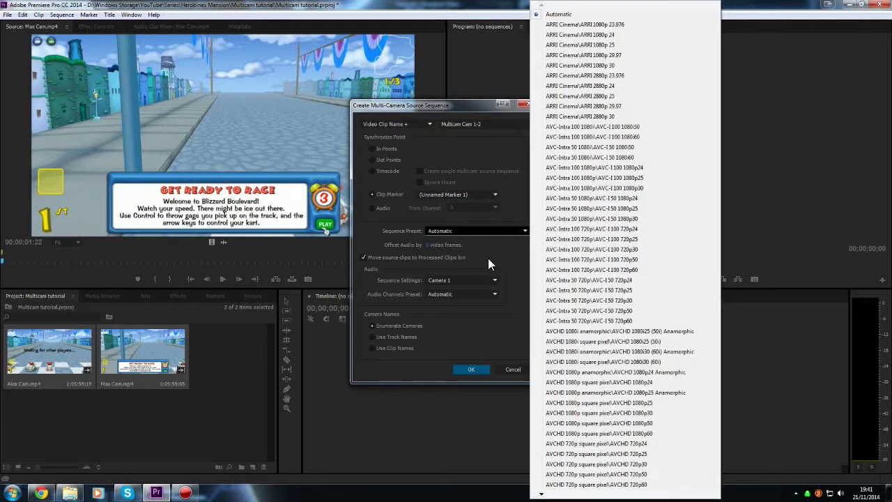
left_click(488, 259)
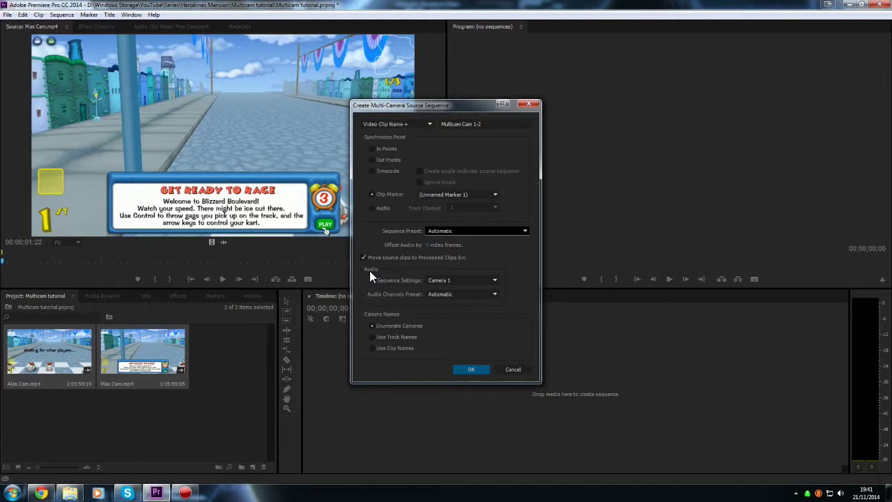
left_click(443, 280)
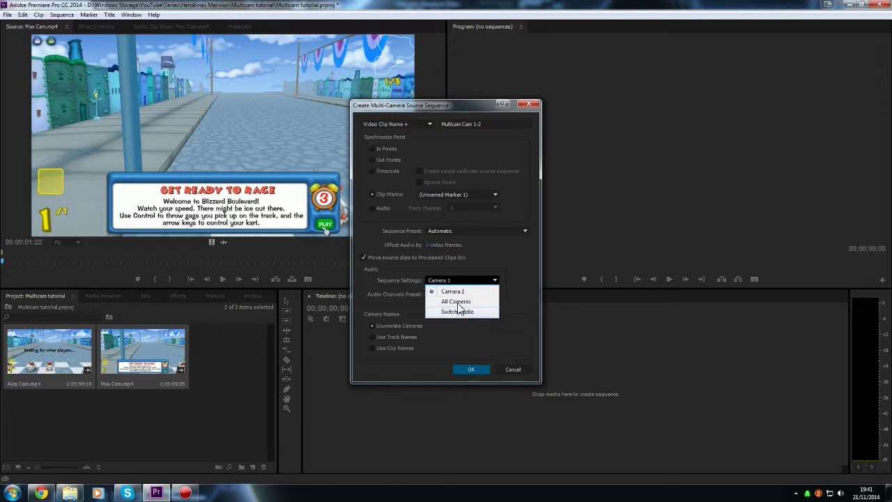
left_click(463, 332)
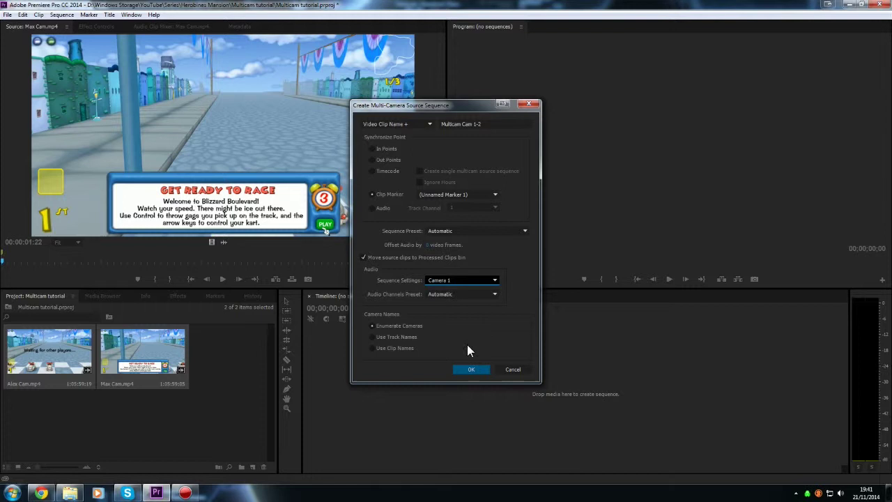
Step: Confirm the multicam clip and drag it onto the empty Timeline to form the Alex Cam sequence
left_click(474, 368)
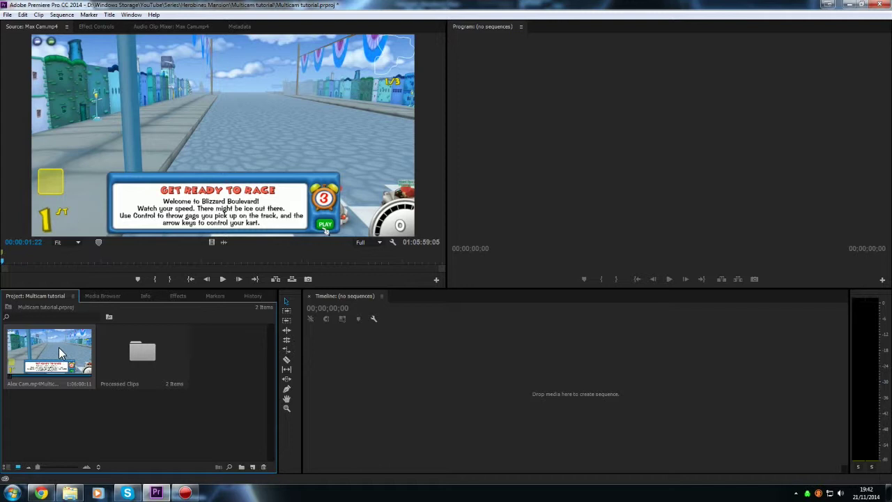
left_click_drag(48, 344, 382, 368)
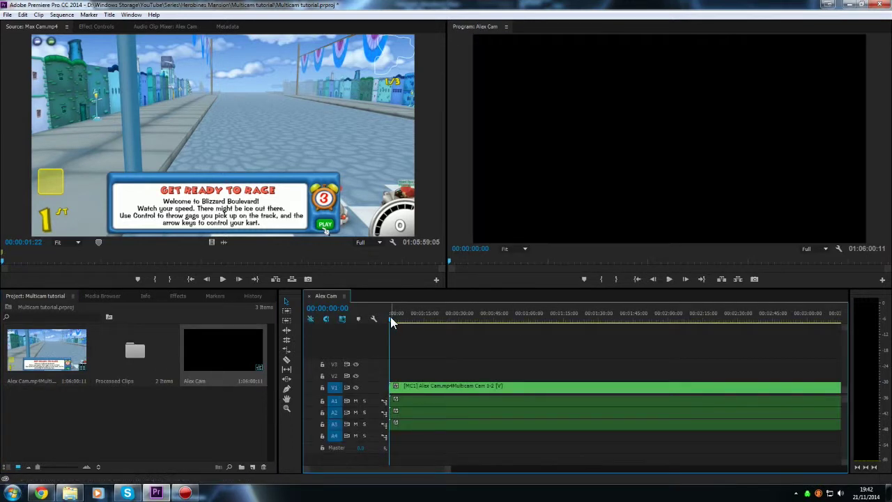
left_click_drag(387, 316, 524, 325)
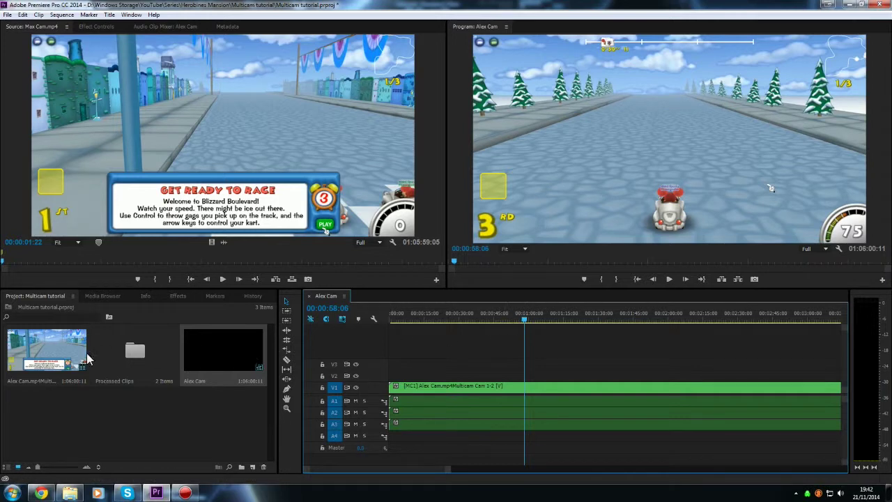
Step: Load Multicam Cam 1-2 in the Source Monitor and scrub the playhead to about 31 seconds
double_click(51, 355)
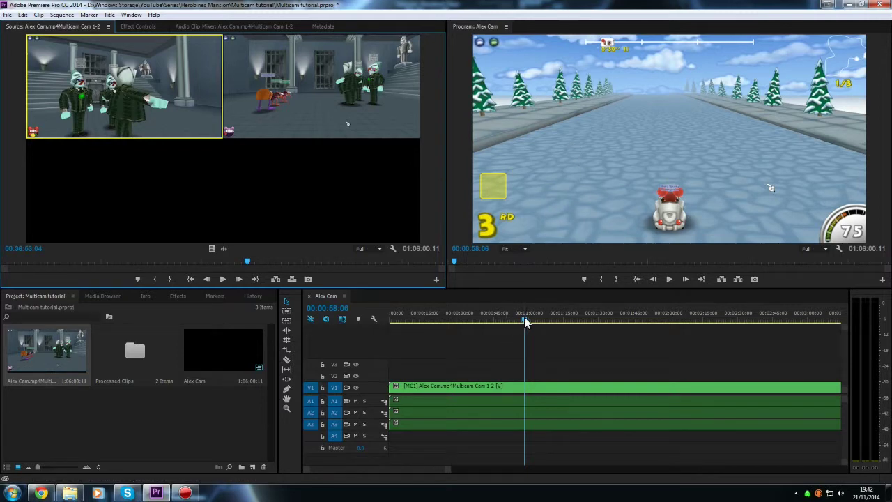
left_click_drag(503, 319, 408, 322)
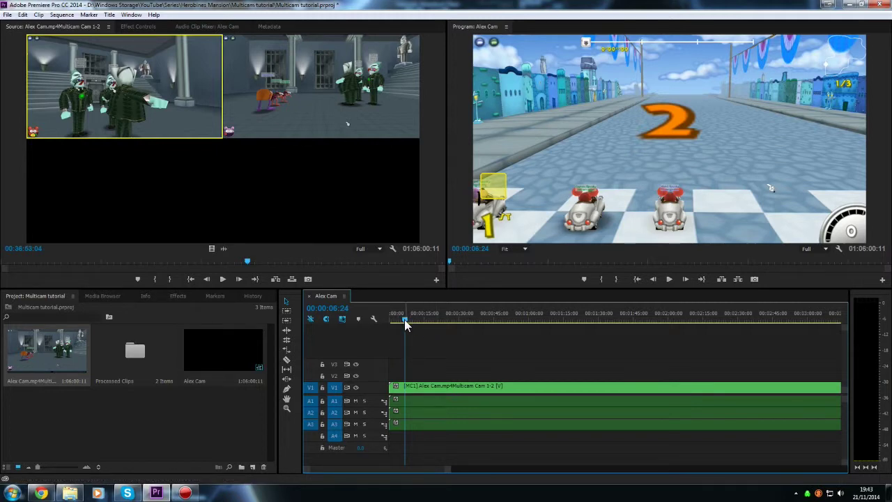
left_click_drag(406, 325, 461, 321)
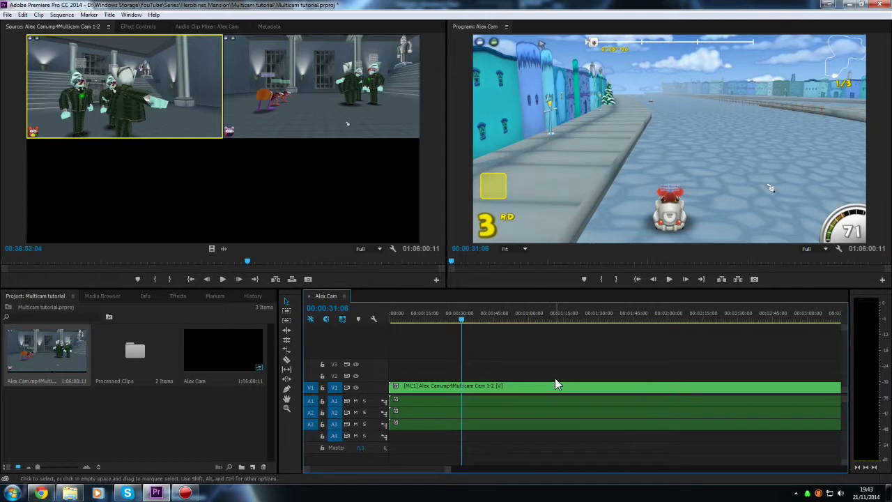
Step: Razor-cut V1 at about 1:15 and switch the second part to Camera 2 (Max Cam)
left_click(287, 360)
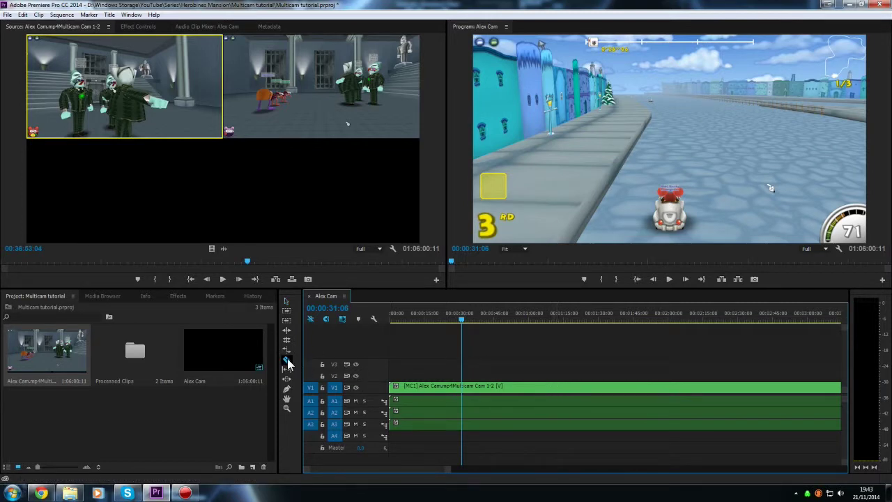
left_click(565, 388)
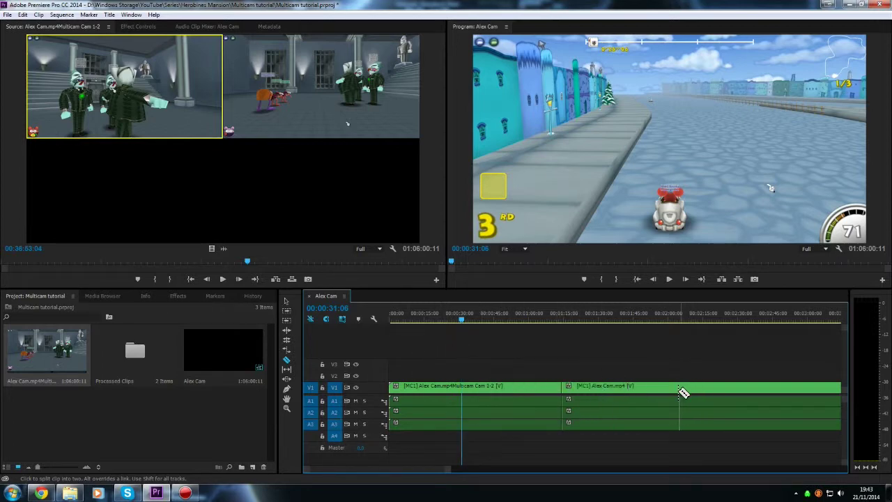
left_click(286, 302)
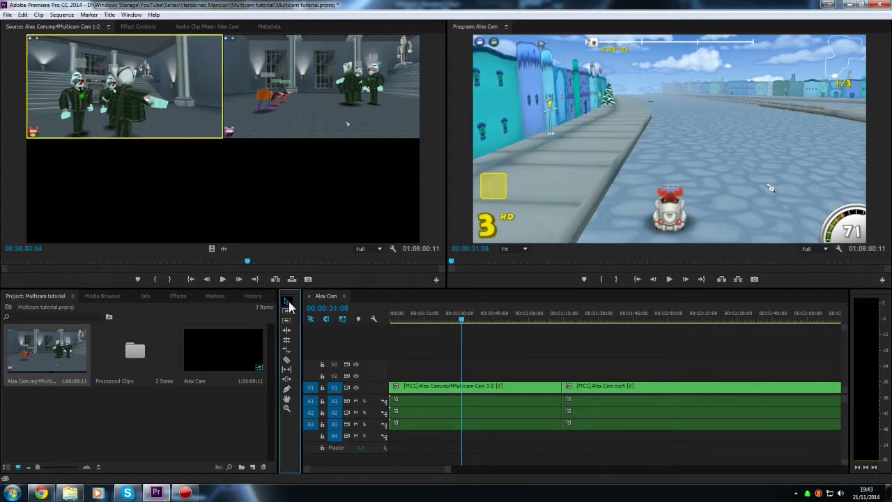
left_click(611, 388)
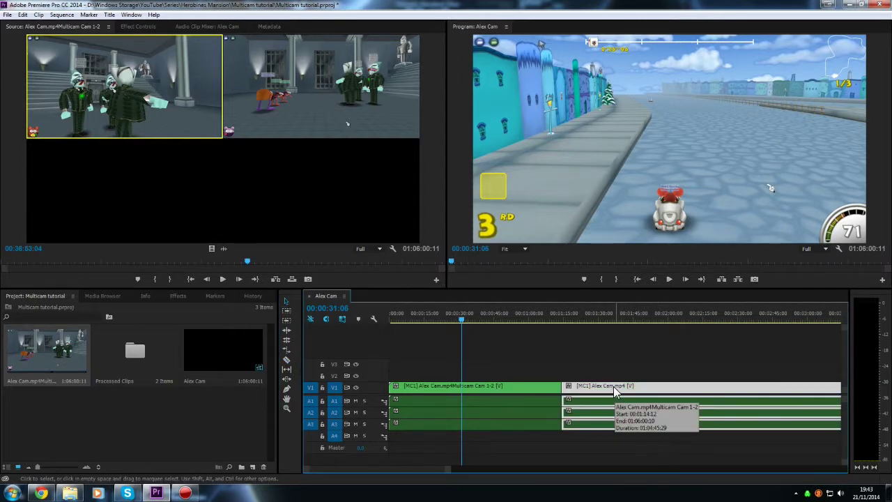
right_click(615, 392)
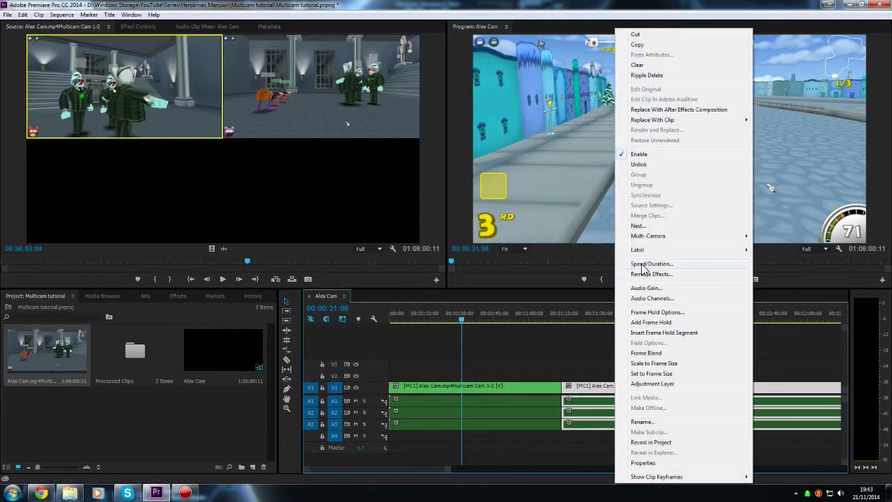
mouse_move(640, 237)
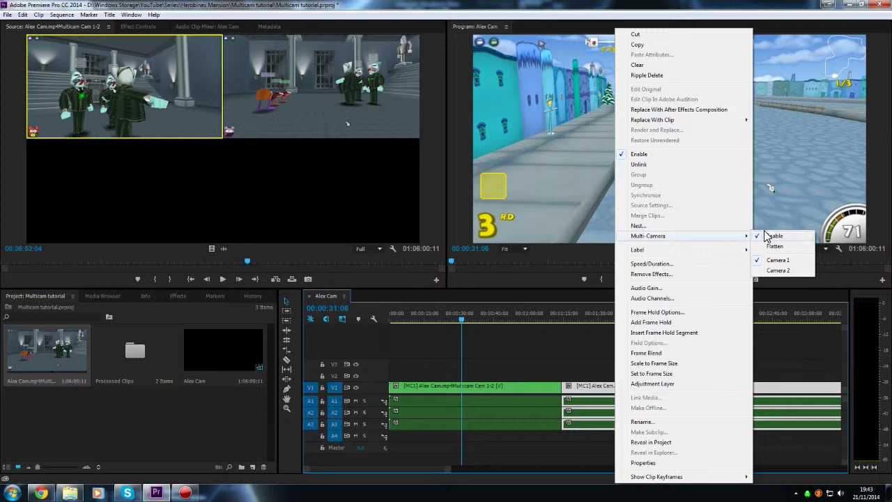
left_click(775, 270)
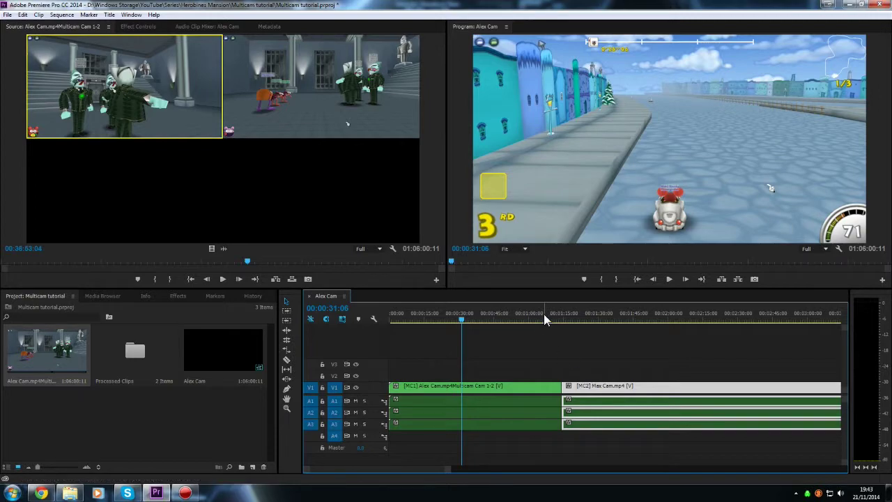
mouse_move(545, 313)
left_mouse_down()
mouse_move(597, 319)
mouse_move(537, 324)
left_mouse_up()
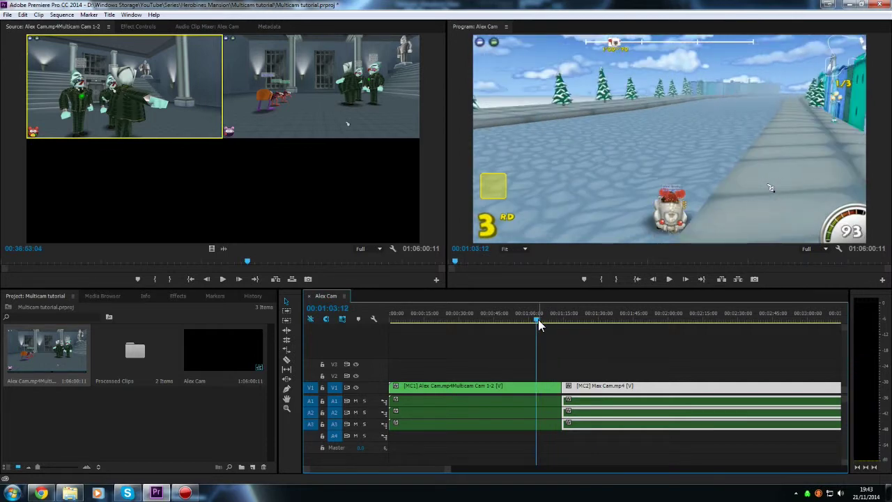
left_click(567, 316)
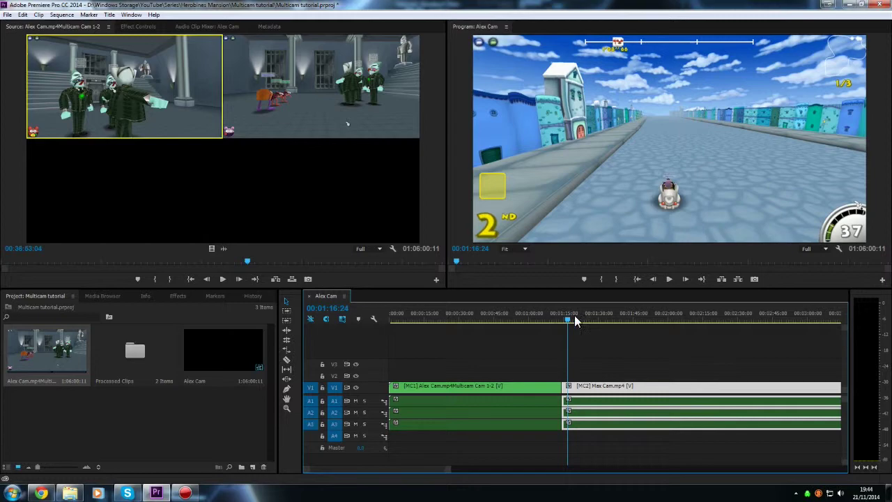
mouse_move(562, 318)
left_mouse_down()
mouse_move(551, 317)
mouse_move(569, 318)
left_mouse_up()
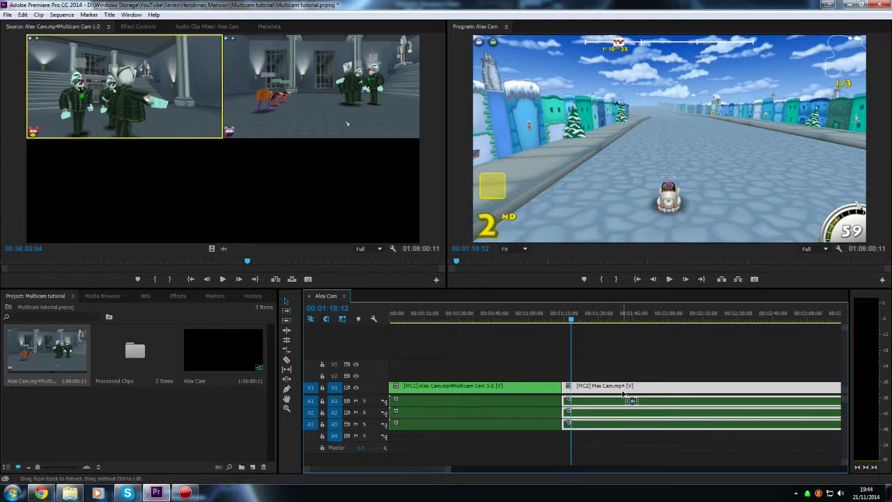
Step: Revert the segment to camera 1, then cut to camera 2 at about 1:14:18
key("1")
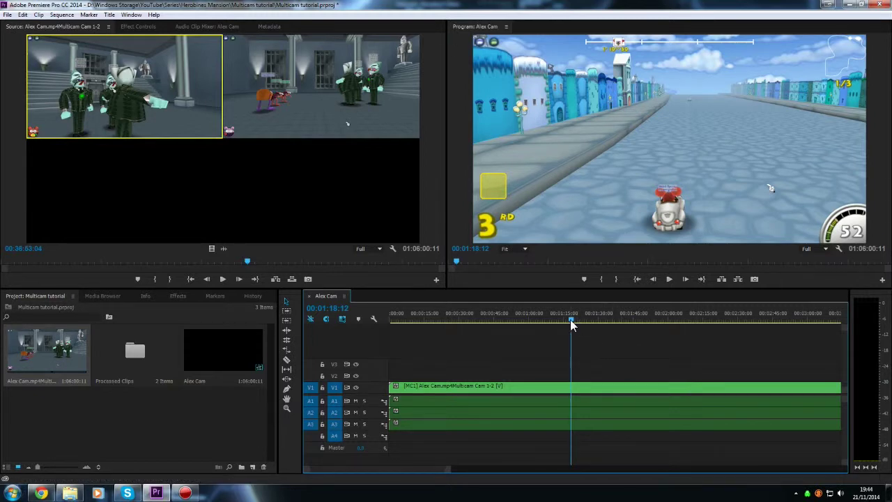
left_click_drag(571, 324, 563, 344)
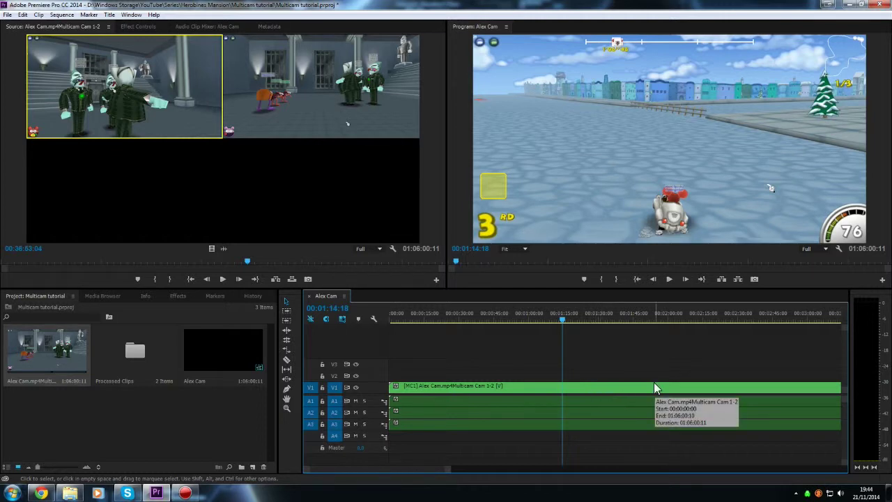
key("ctrl")
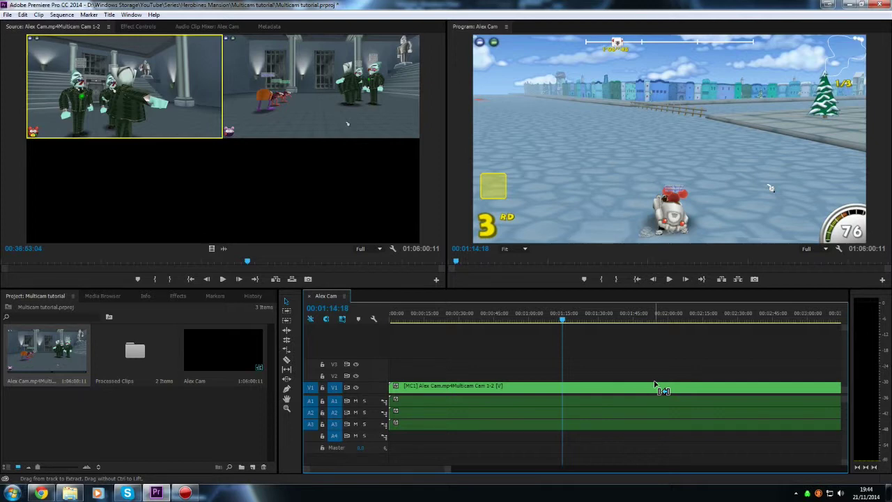
key("2")
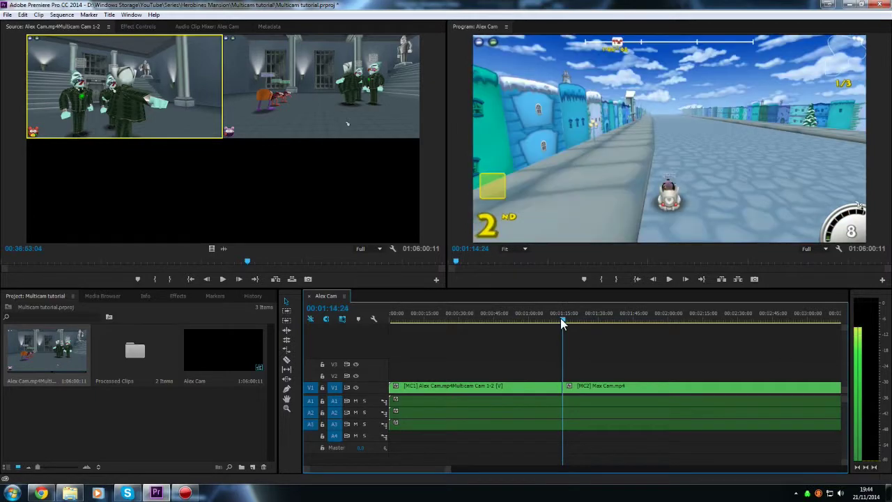
mouse_move(562, 322)
left_mouse_down()
mouse_move(567, 353)
mouse_move(555, 335)
left_mouse_up()
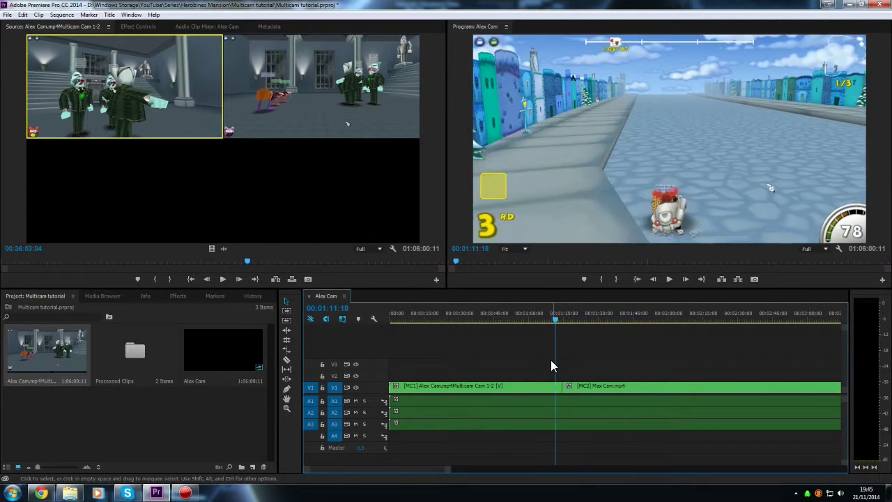